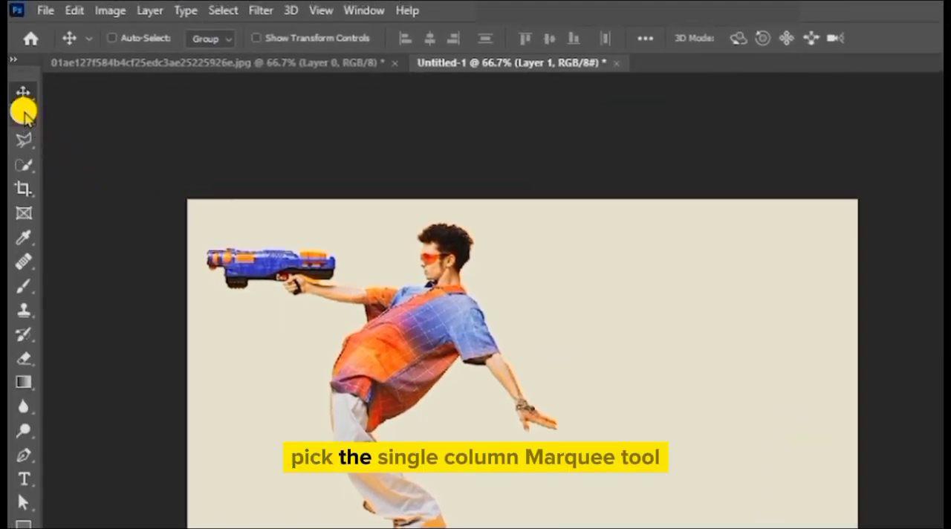
Copy a single-pixel column through the man's shirt to a new layer using the Single Column Marquee, and hide Layer 1
right_click(22, 111)
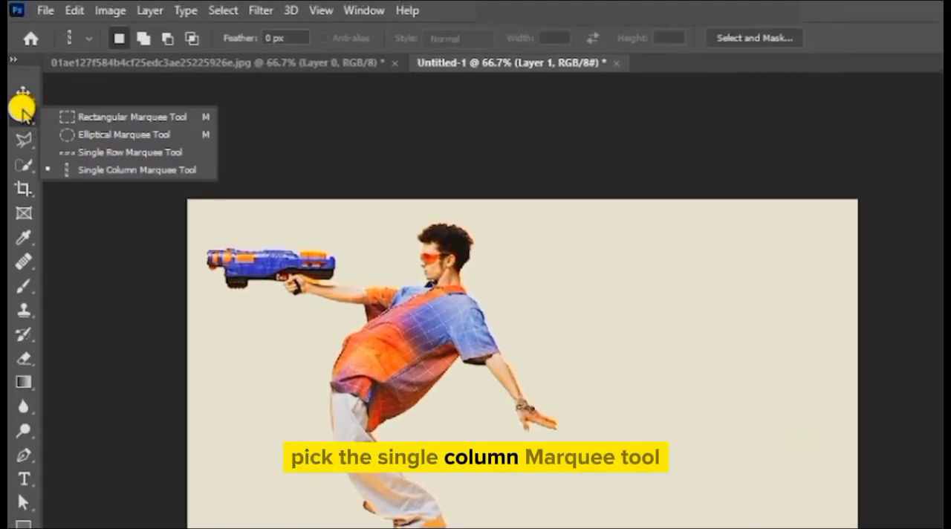
click(99, 169)
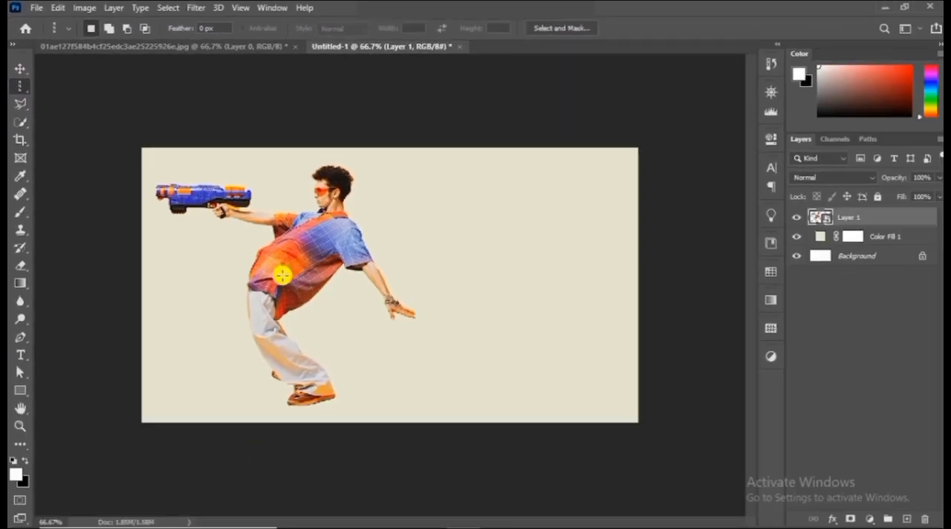
click(304, 266)
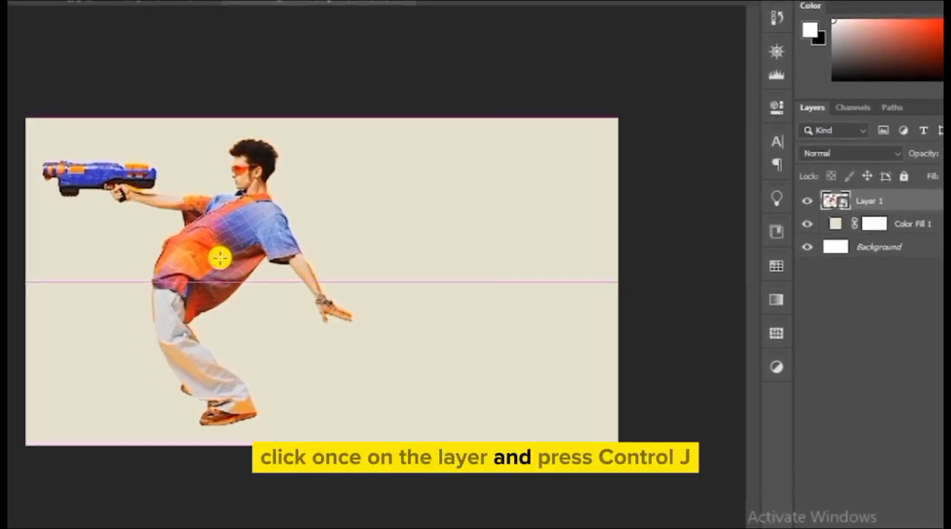
key(ctrl+j)
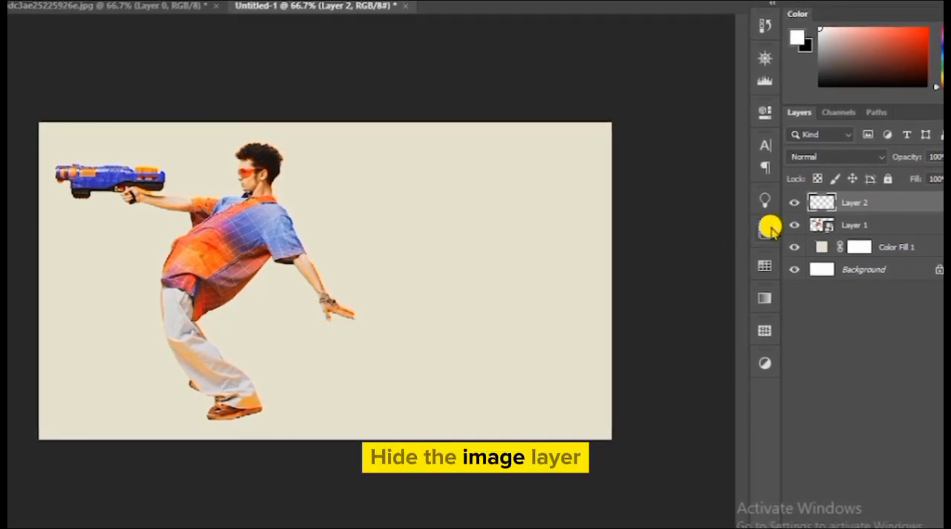
click(792, 225)
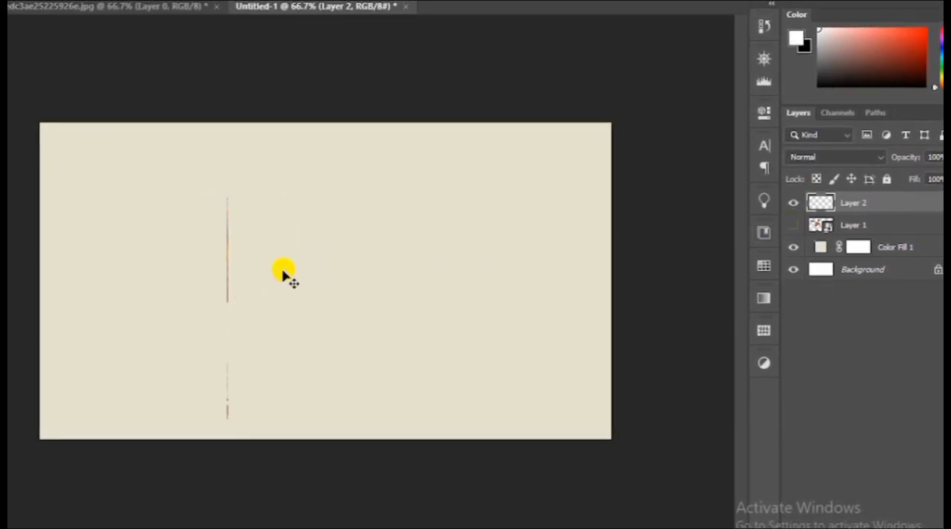
Stretch the copied pixel column horizontally in both directions into stripes spanning almost the full canvas width
key(ctrl+t)
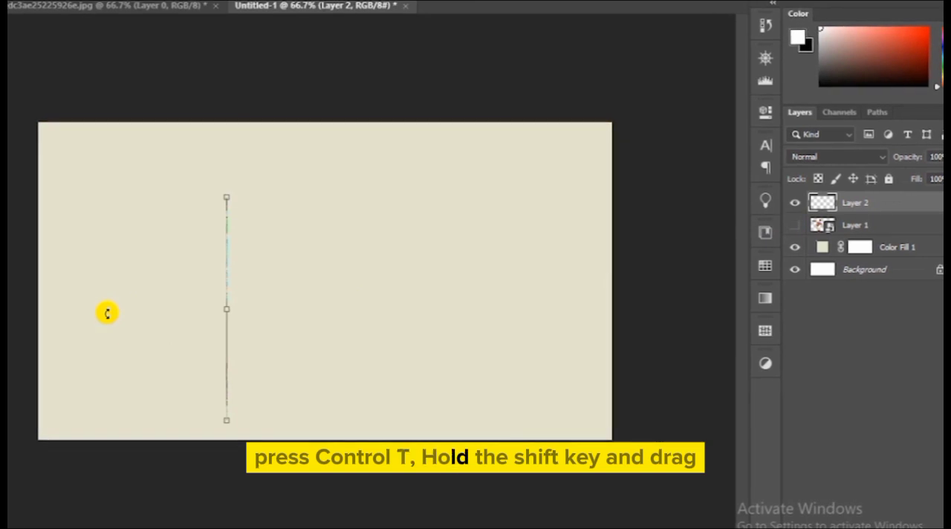
drag(227, 312, 564, 308)
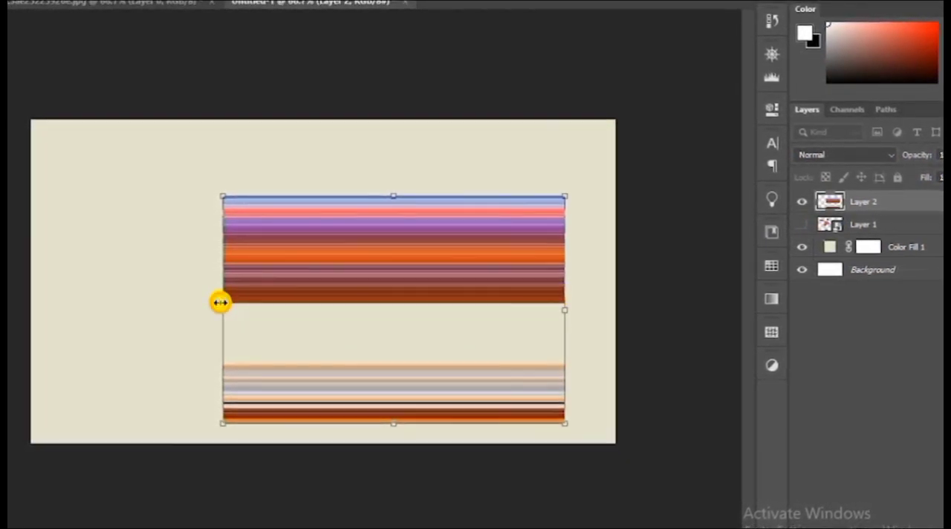
drag(219, 302, 36, 348)
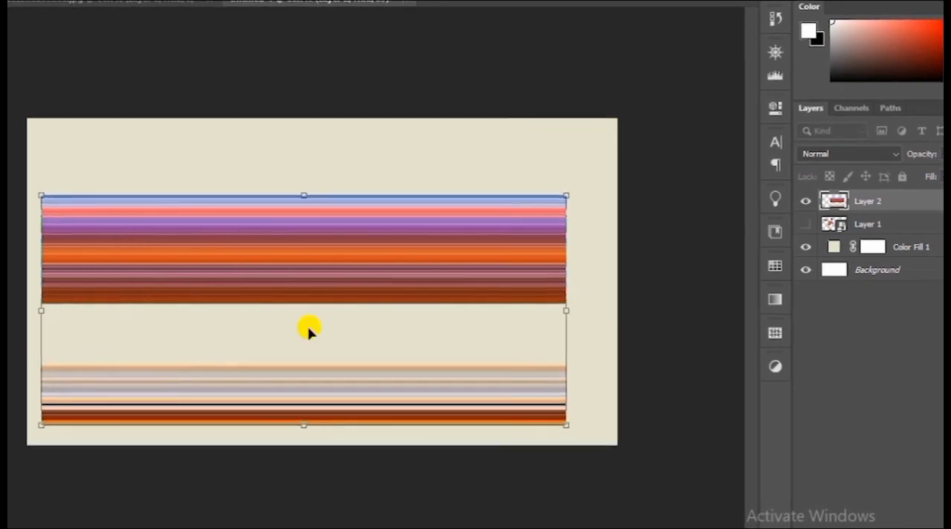
drag(568, 308, 604, 312)
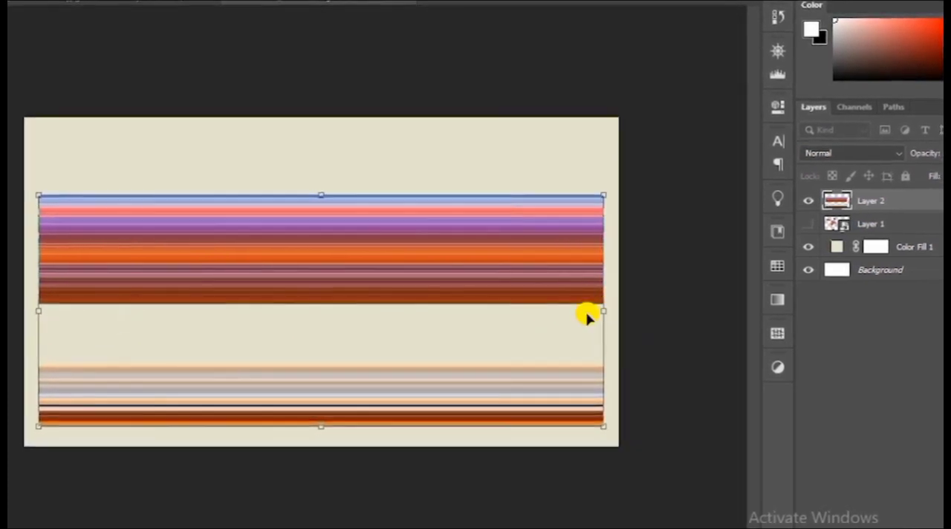
key(Return)
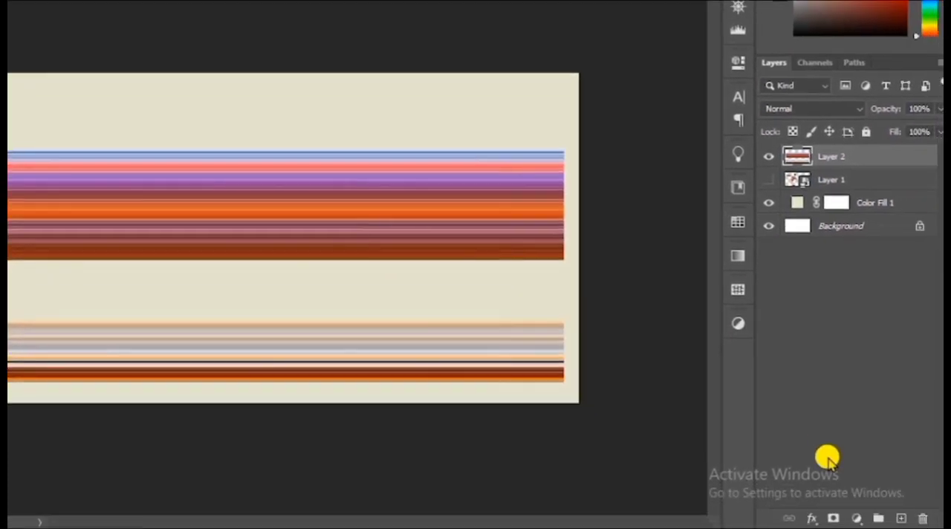
Add a layer mask to Layer 2 and paint out the lower band of stripes with a hard black brush
click(828, 514)
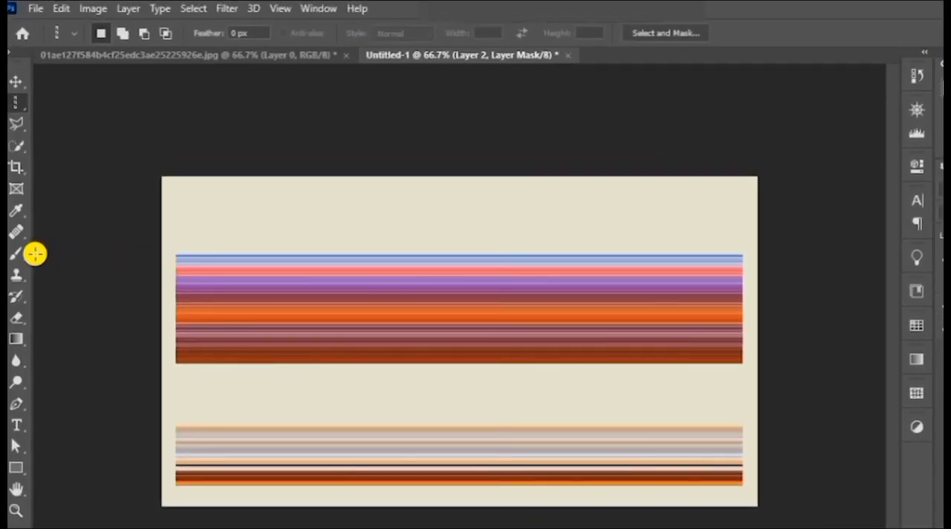
right_click(23, 254)
click(61, 253)
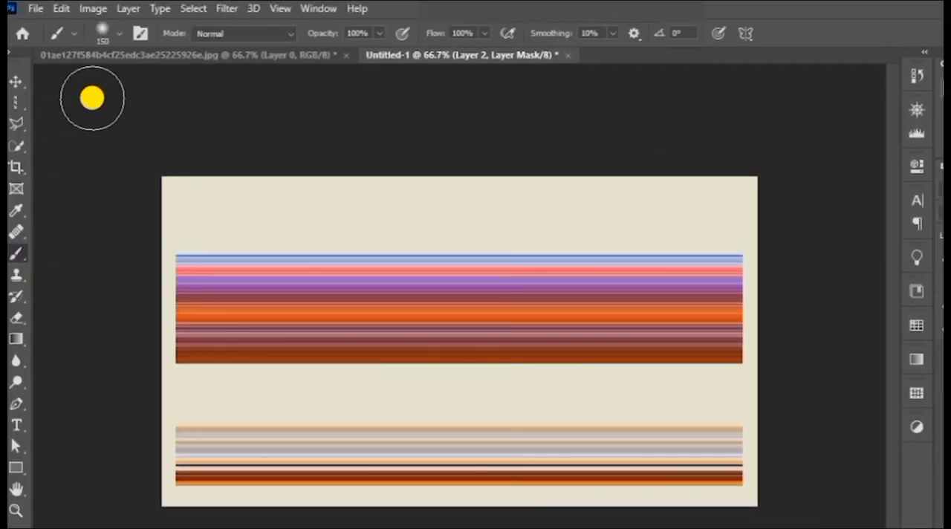
click(119, 33)
click(102, 254)
click(101, 33)
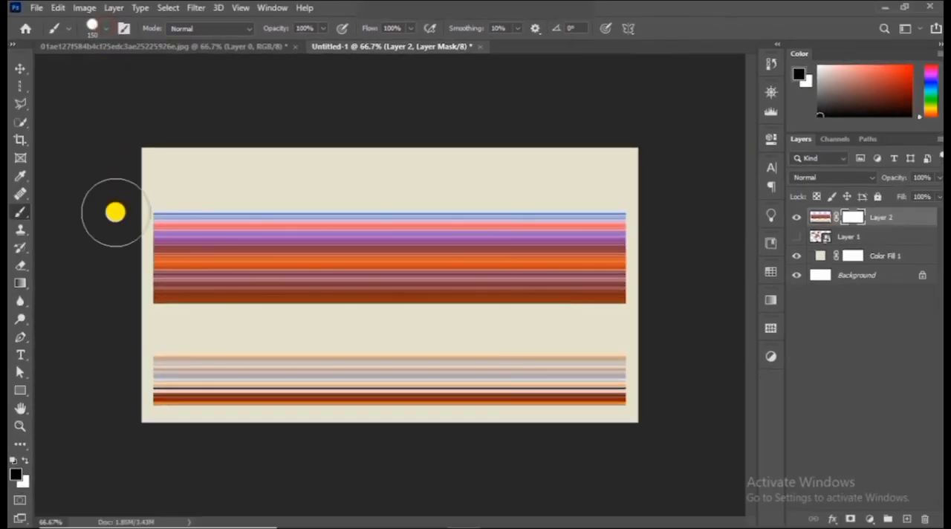
mouse_move(141, 368)
mouse_down()
mouse_move(201, 381)
mouse_move(581, 364)
mouse_up()
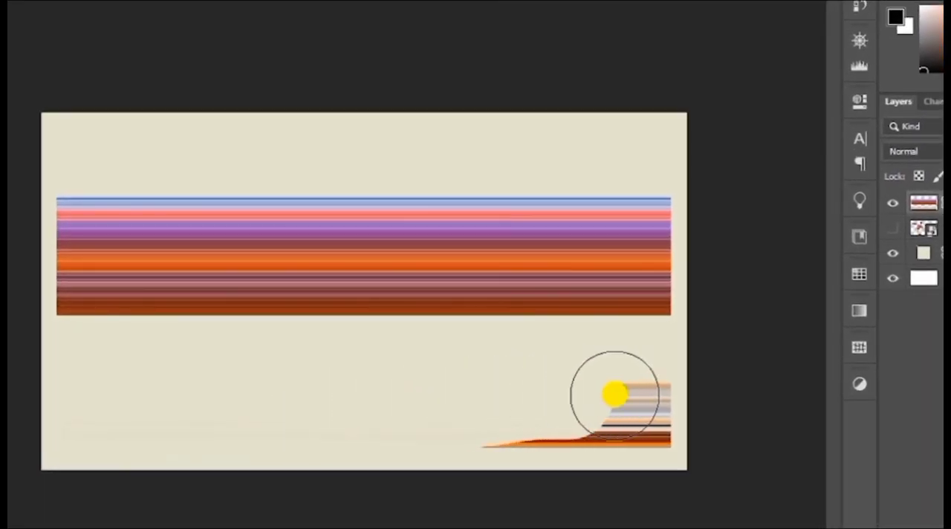
mouse_move(614, 394)
mouse_down()
mouse_move(652, 418)
mouse_move(431, 455)
mouse_up()
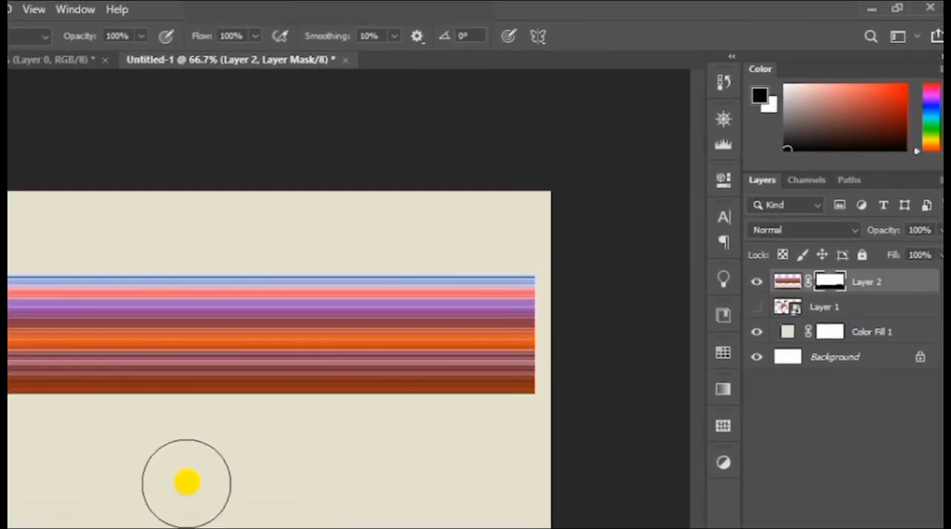
Convert the masked Layer 2 to a smart object and duplicate it
right_click(847, 284)
click(754, 249)
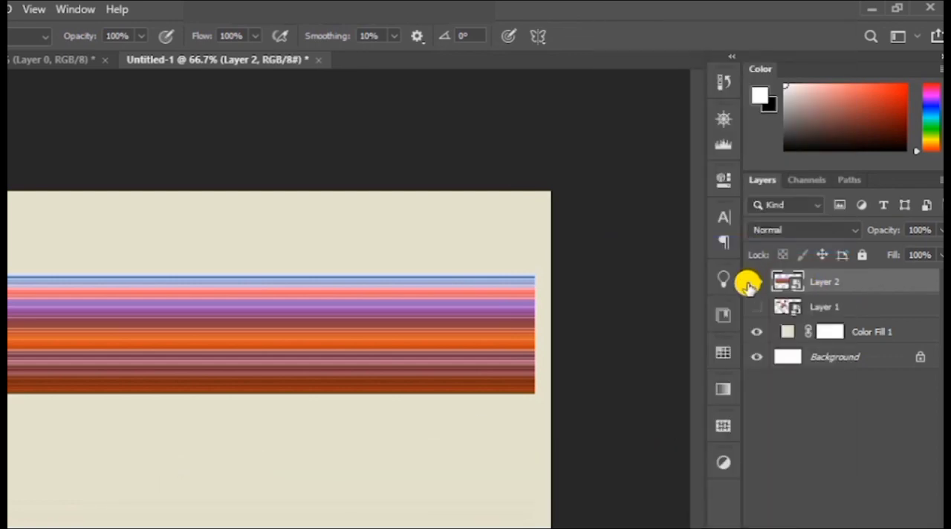
key(ctrl+j)
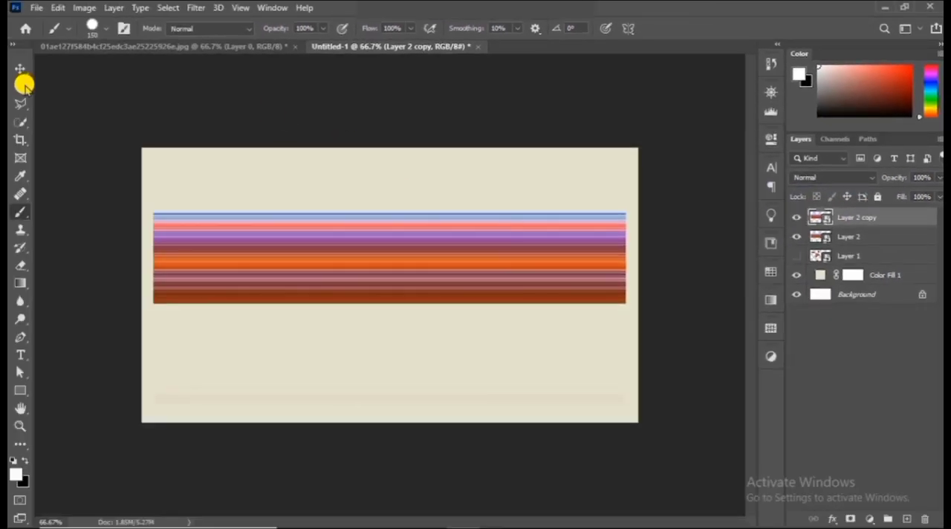
Flip the duplicate stripe layer vertically and position it directly below the original so the two mirror each other
click(20, 69)
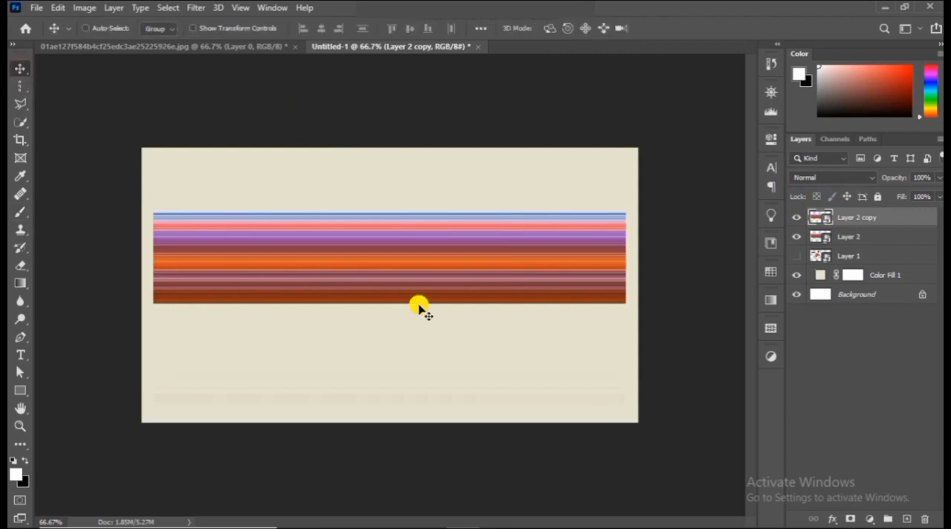
drag(419, 306, 414, 355)
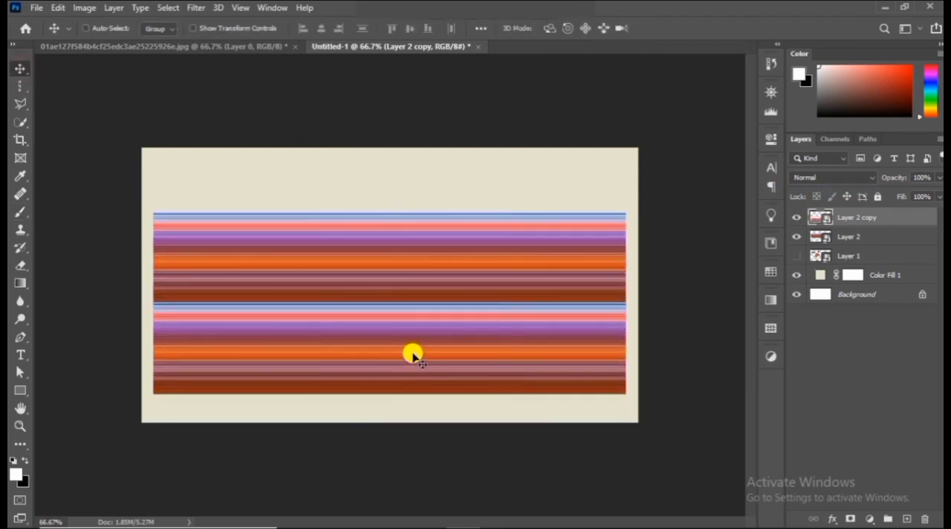
key(ctrl+t)
right_click(410, 339)
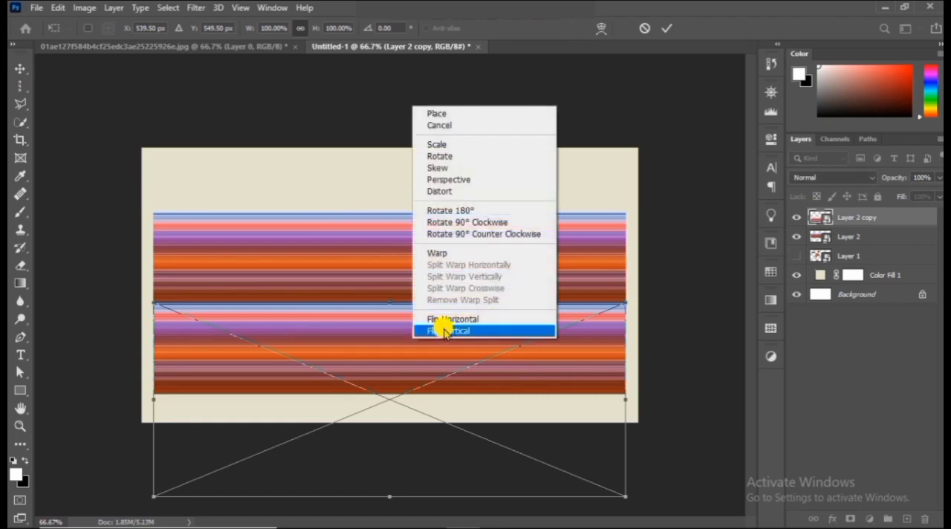
click(444, 329)
drag(419, 393, 416, 304)
key(Return)
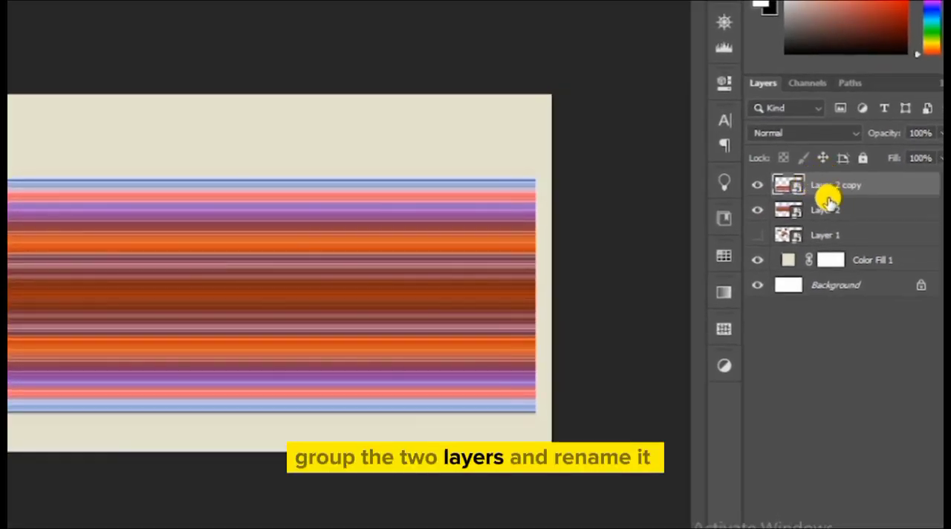
Group Layer 2 and its copy under the name "pixel" and convert the group to a smart object
shift+click(835, 238)
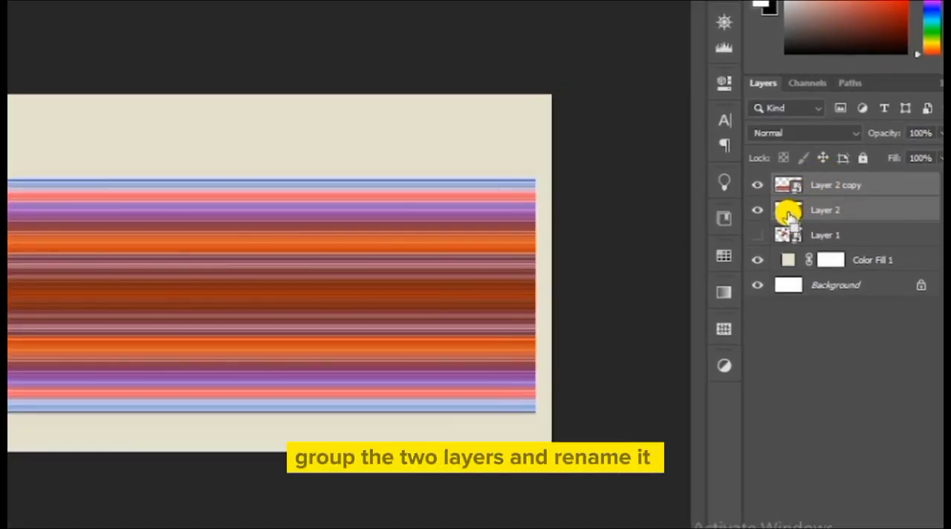
key(ctrl+g)
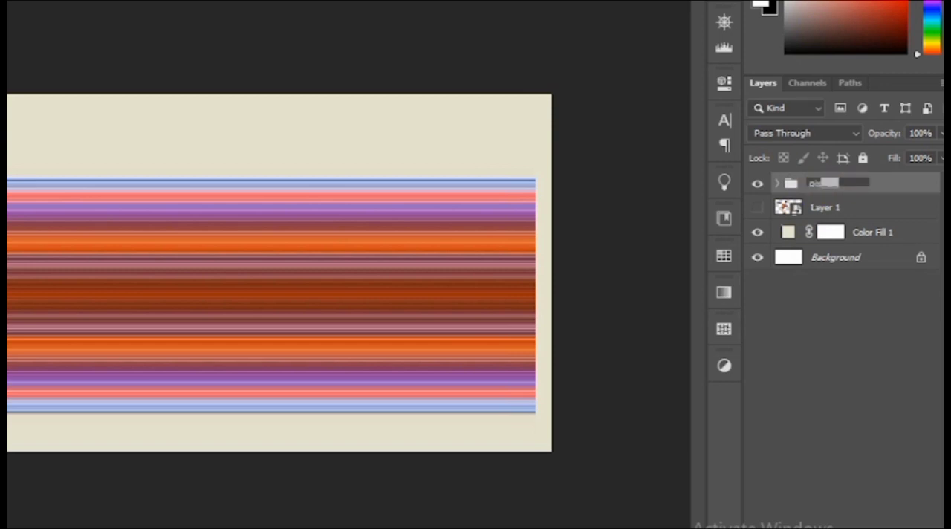
right_click(815, 179)
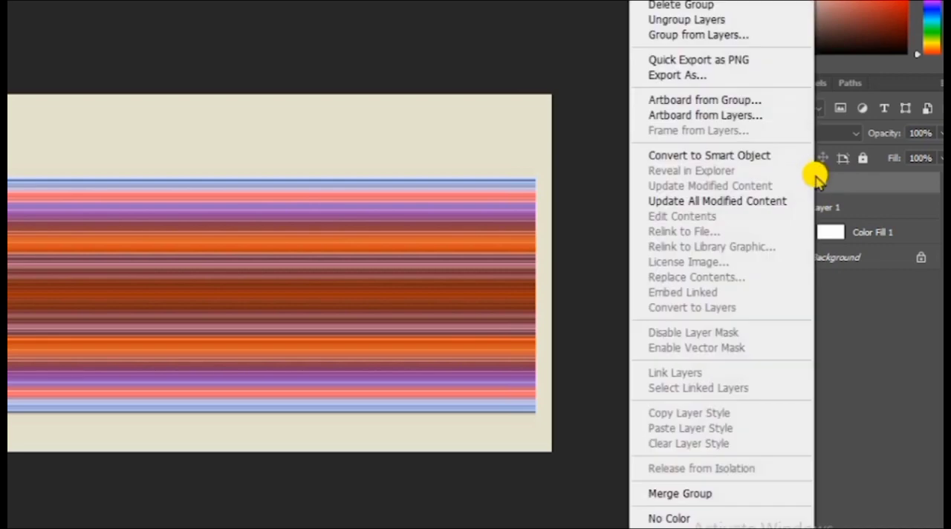
click(768, 161)
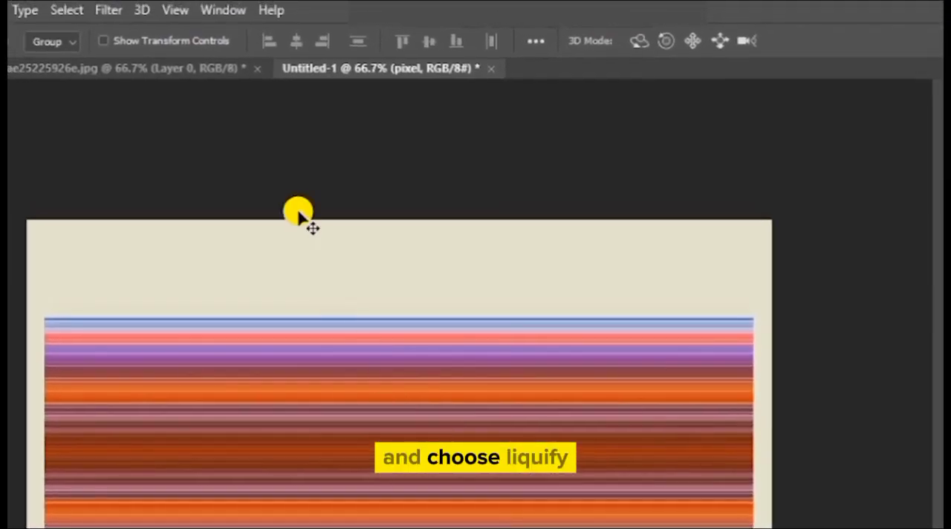
Twirl the left and right parts of the stripes into a wavy band with Liquify's Twirl Clockwise tool, and shift the band slightly up and right
click(108, 10)
click(156, 172)
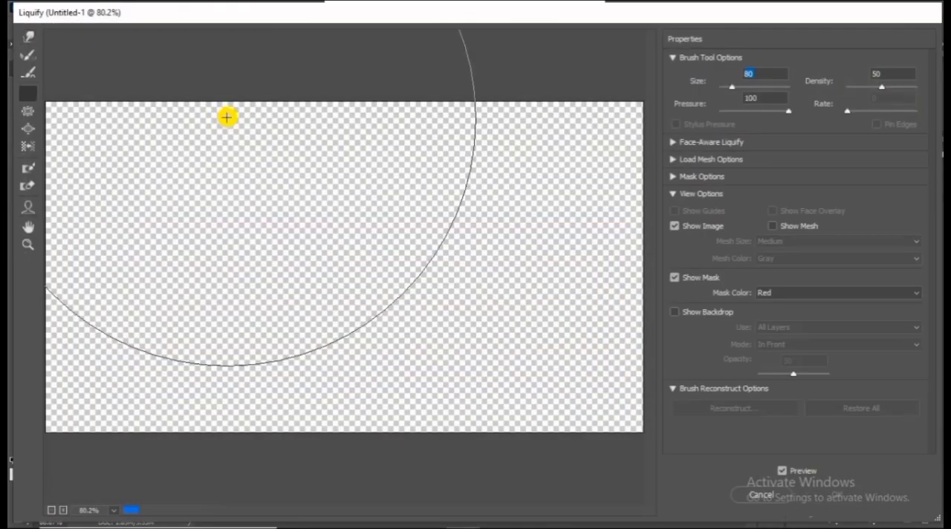
click(33, 95)
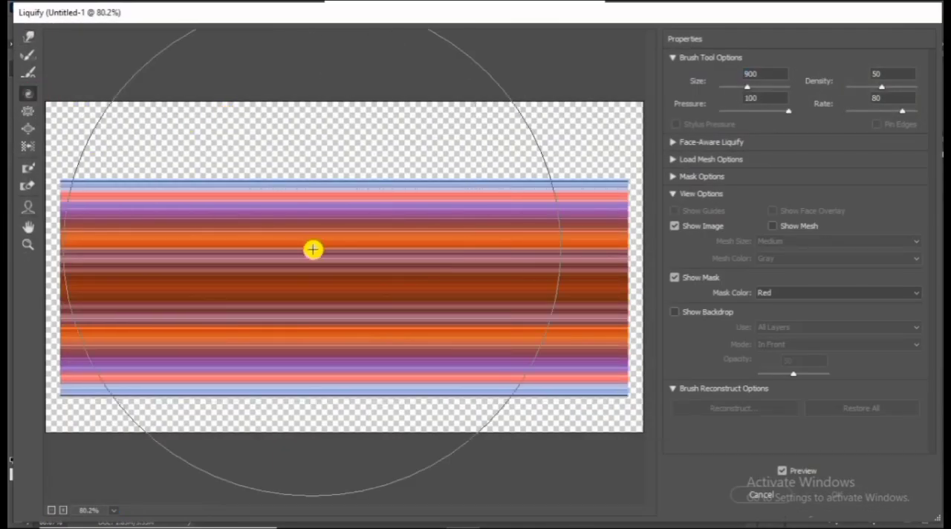
drag(325, 261, 237, 300)
key(ctrl+z)
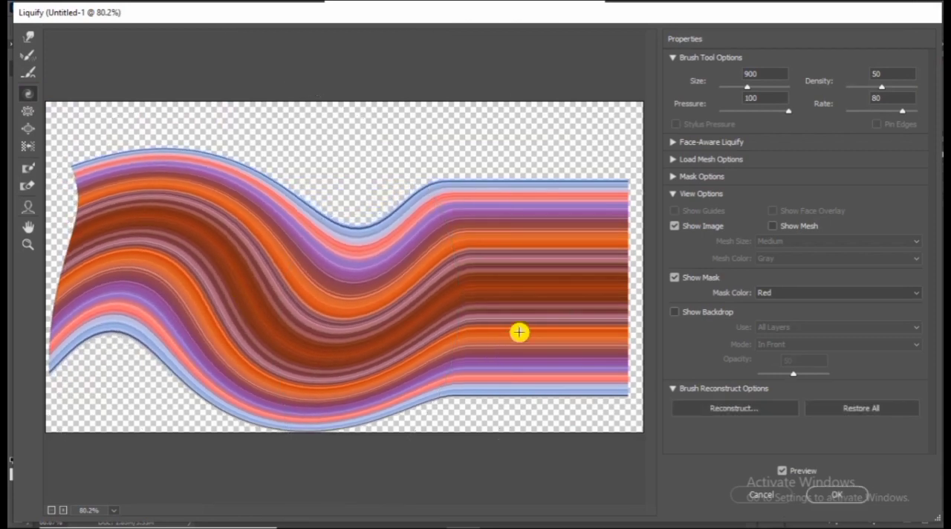
drag(523, 320, 522, 320)
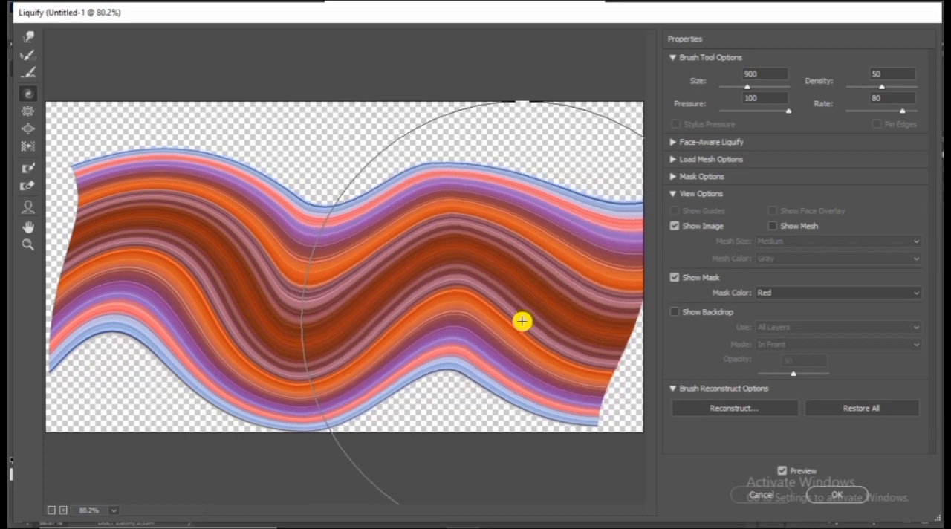
key(ctrl+z)
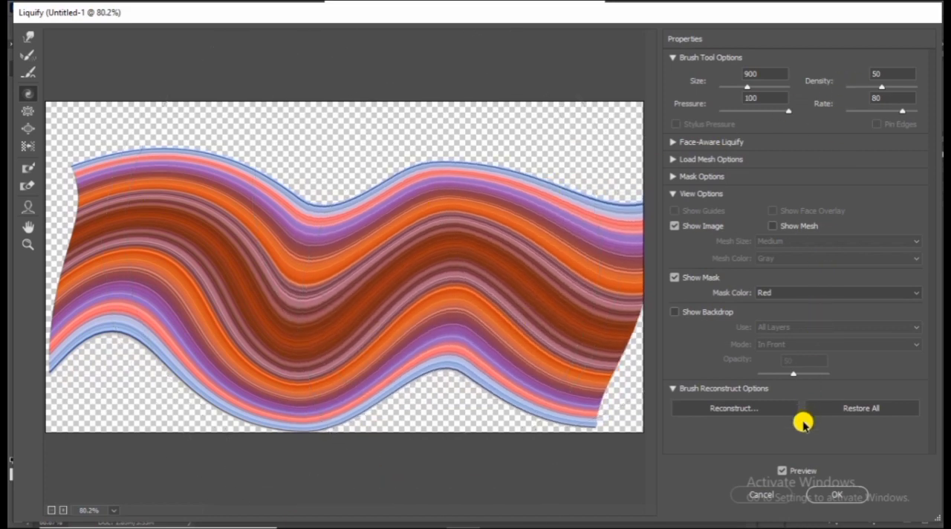
click(831, 494)
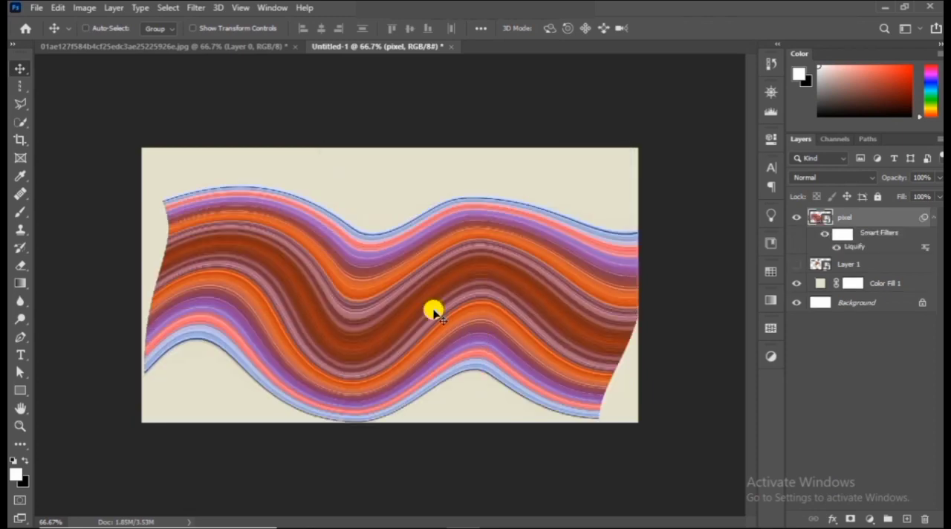
drag(386, 338, 429, 324)
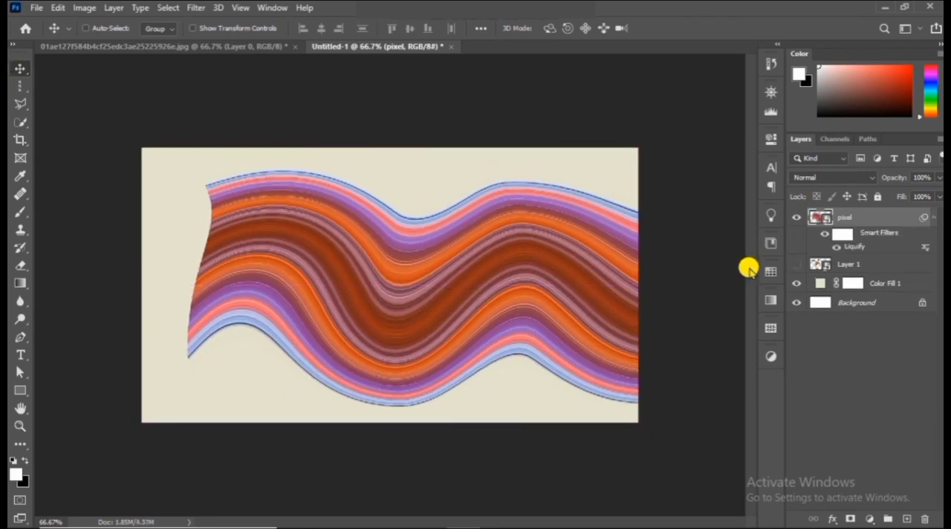
Show Layer 1 again and move it above the pixel layer so the man stands in front of the stripes
click(793, 265)
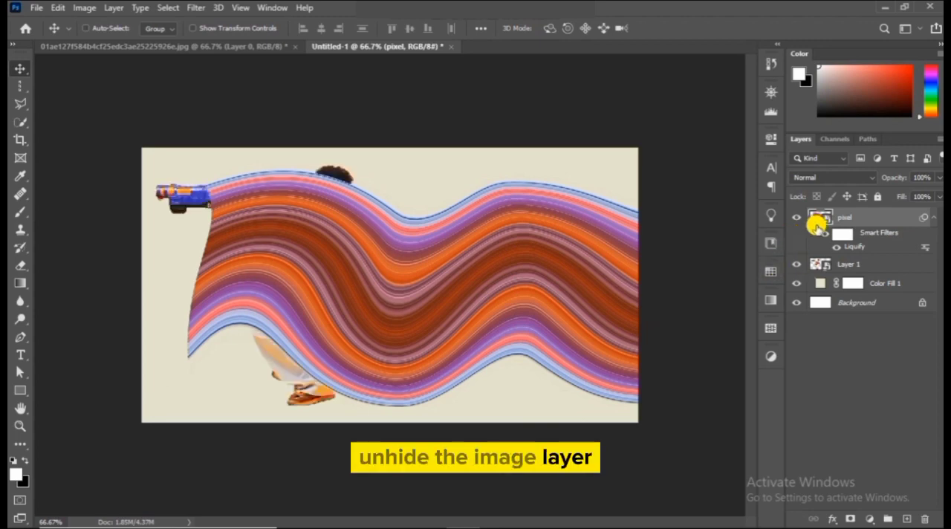
click(918, 266)
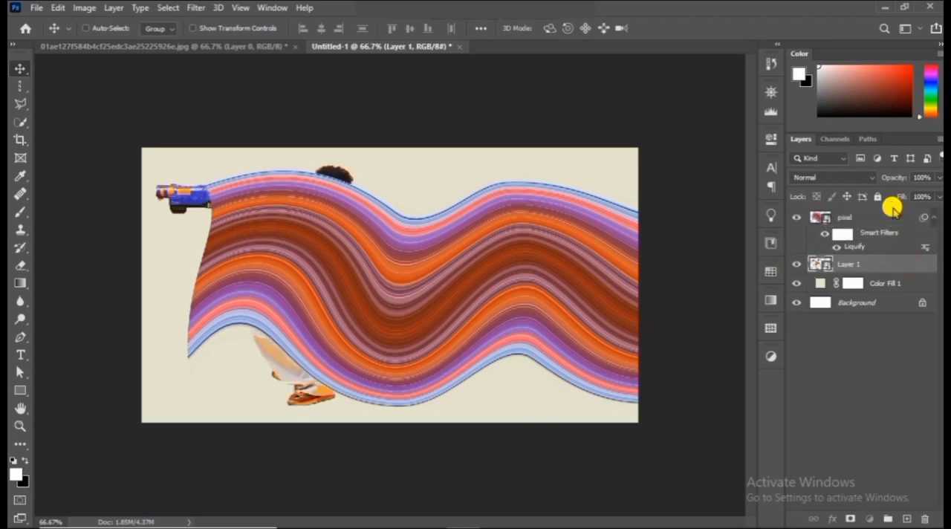
drag(879, 265, 870, 223)
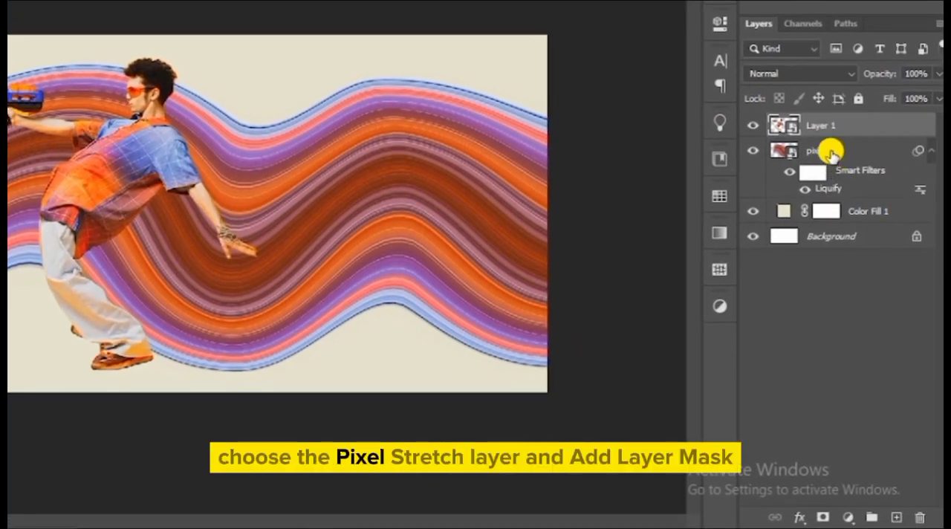
Add a layer mask to the pixel layer and paint out the stripes in front of the man with a 150 px Hard Round brush
click(831, 152)
click(822, 515)
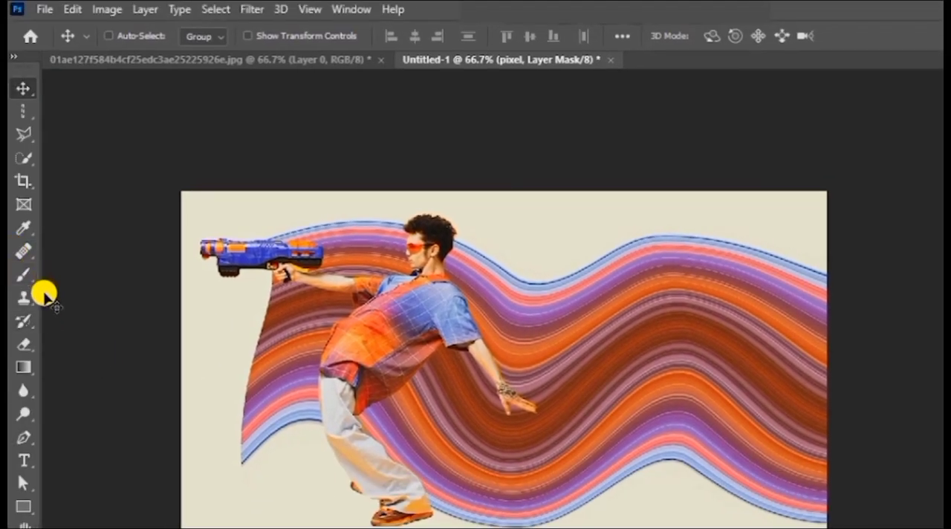
click(33, 277)
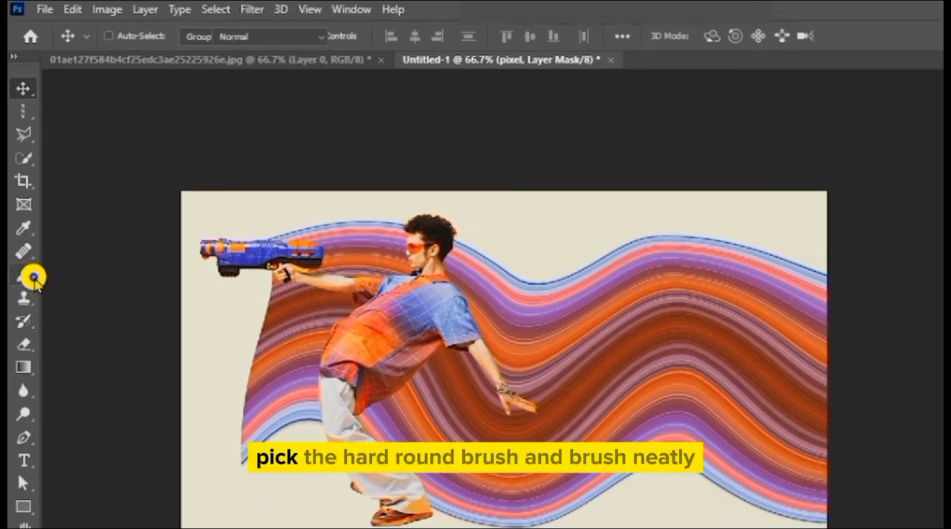
click(70, 272)
click(134, 32)
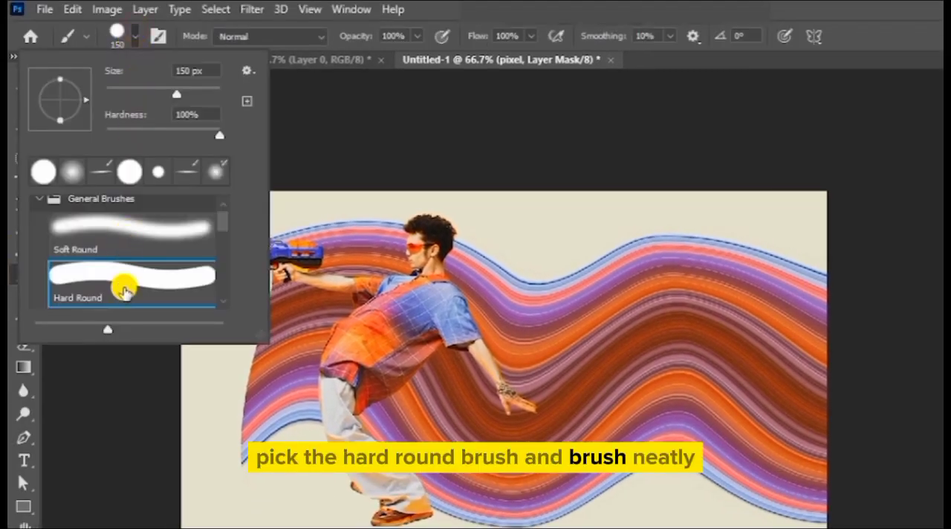
click(135, 35)
drag(262, 254, 302, 263)
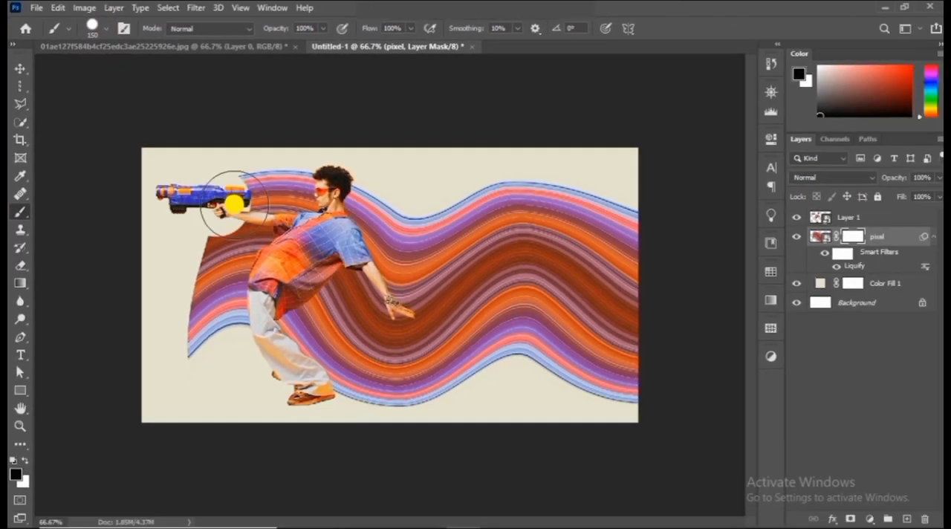
mouse_move(234, 204)
mouse_down()
mouse_move(286, 181)
mouse_move(280, 202)
mouse_move(228, 251)
mouse_move(213, 282)
mouse_move(199, 322)
mouse_move(214, 336)
mouse_move(226, 304)
mouse_move(224, 250)
mouse_move(239, 223)
mouse_move(266, 205)
mouse_move(296, 207)
mouse_move(270, 237)
mouse_up()
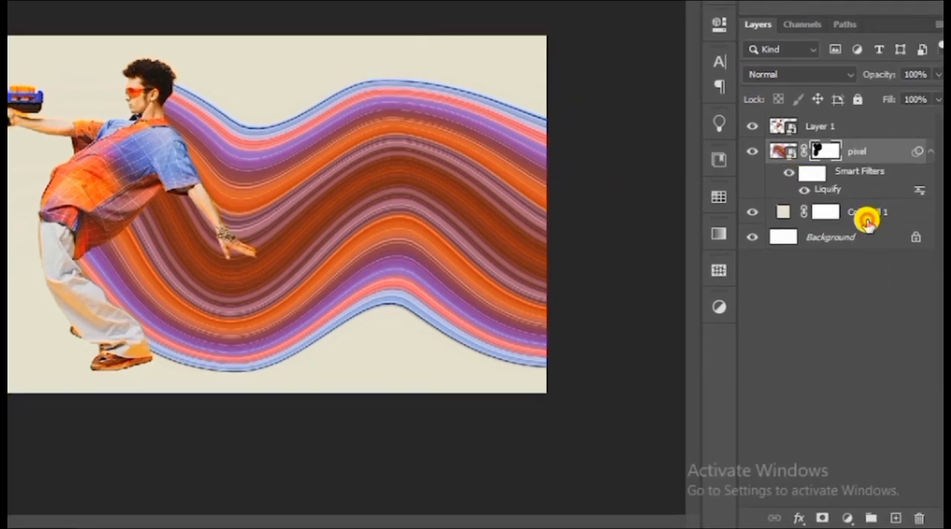
On a new layer directly above Color Fill 1, paint a black shadow under the man's shoes with a flattened, 175 px soft brush
click(866, 221)
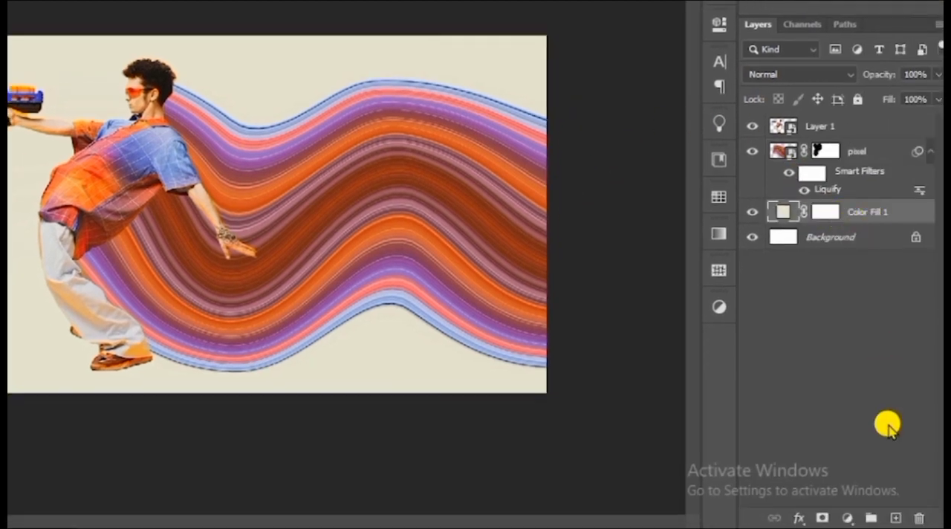
click(895, 517)
right_click(25, 271)
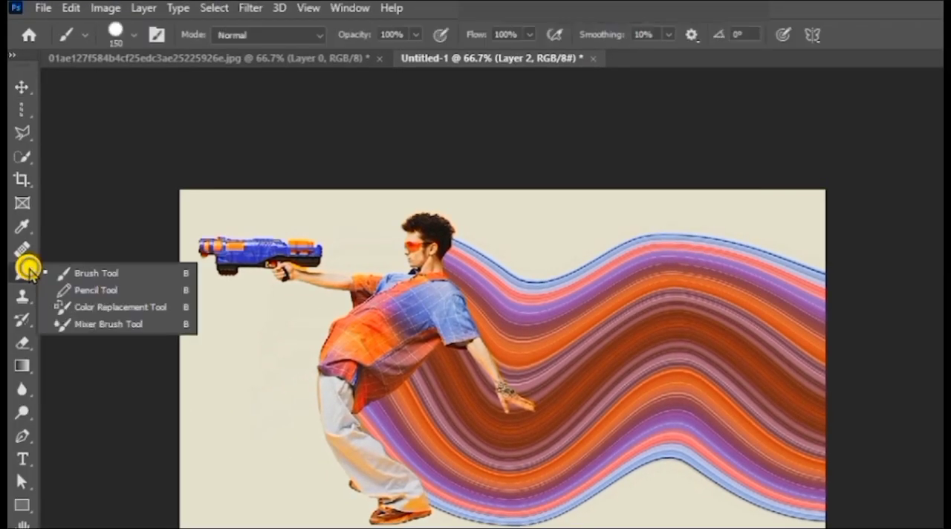
click(82, 273)
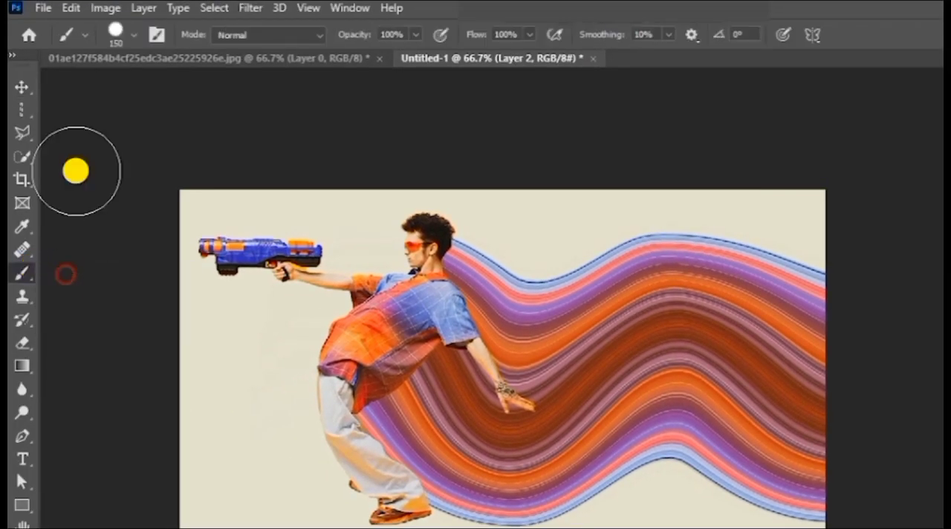
click(123, 35)
click(98, 177)
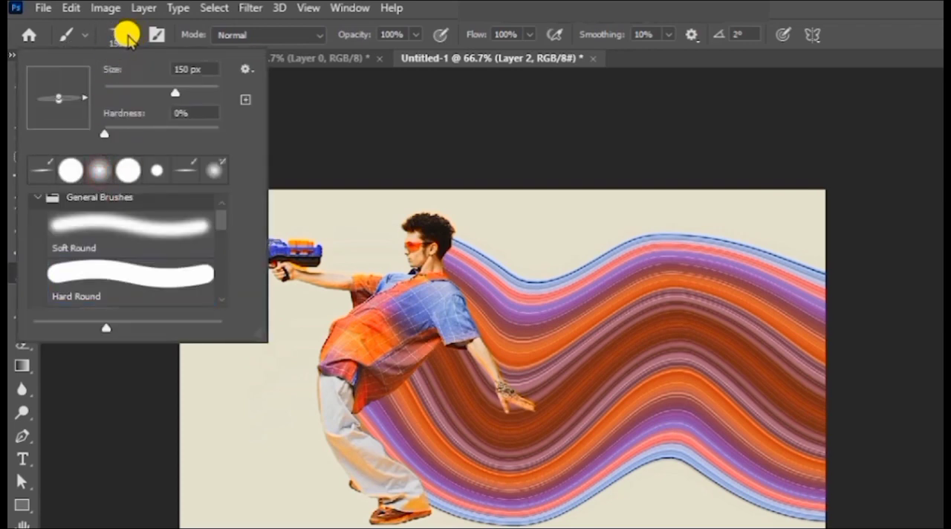
click(125, 33)
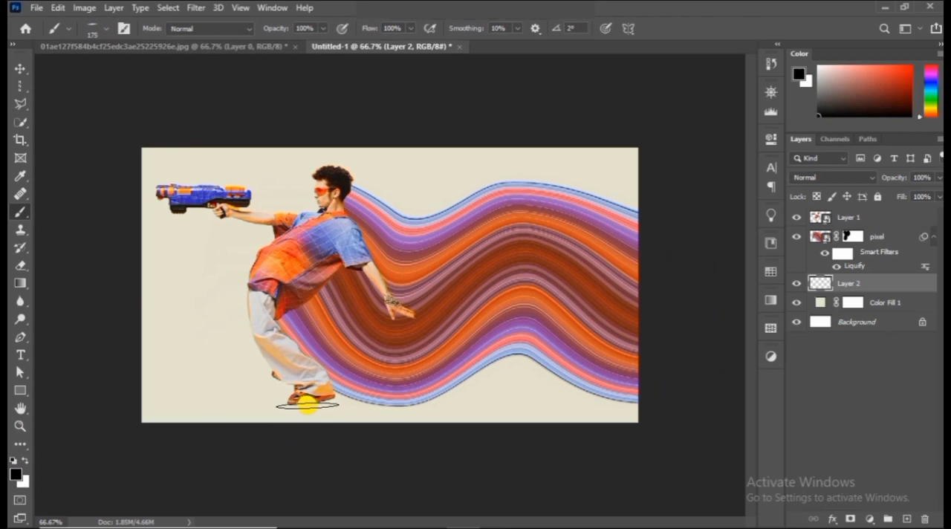
click(308, 405)
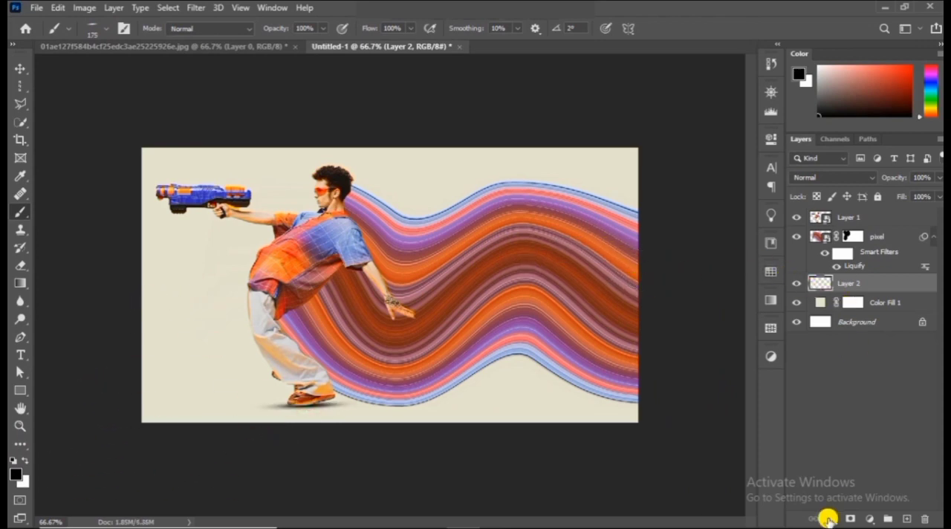
On a new layer directly above the pixel layer, paint white highlights across the stripes with a 175 px Soft Round brush
click(907, 519)
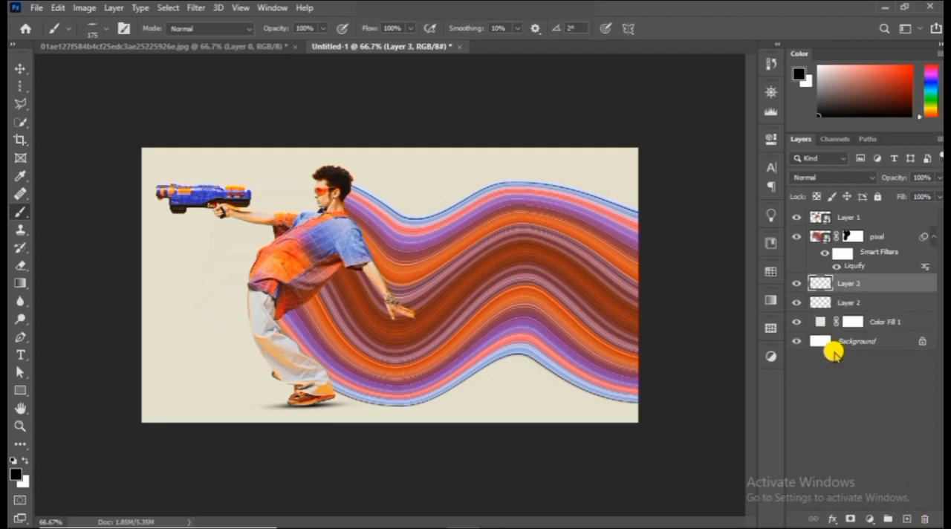
drag(858, 285, 854, 232)
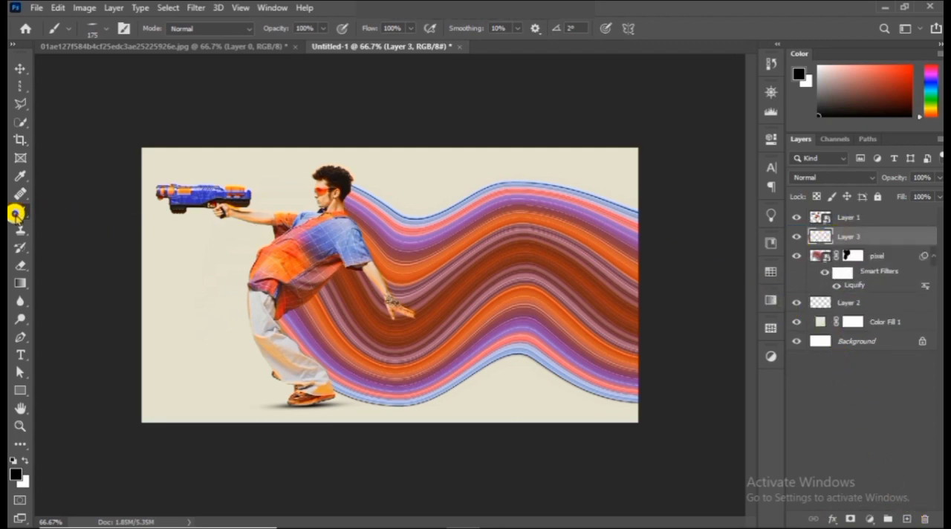
right_click(15, 213)
click(52, 208)
click(93, 30)
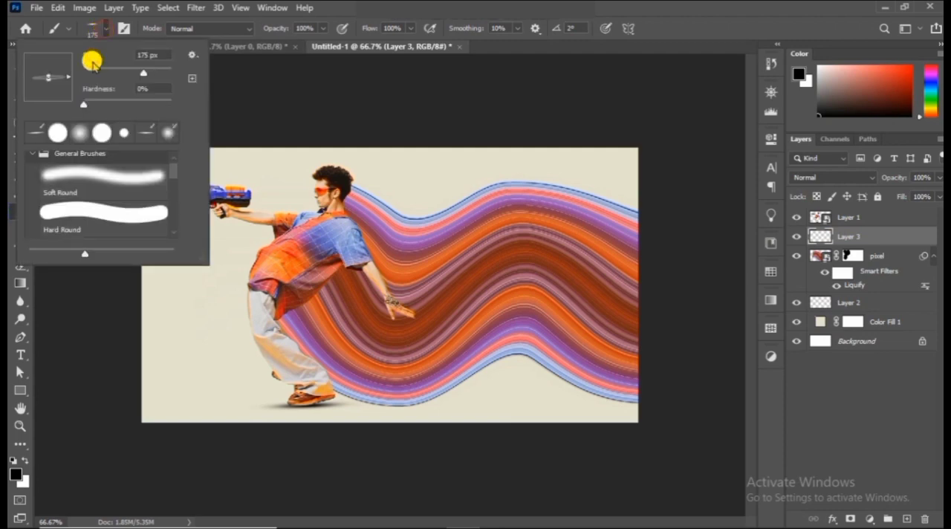
click(75, 172)
click(92, 31)
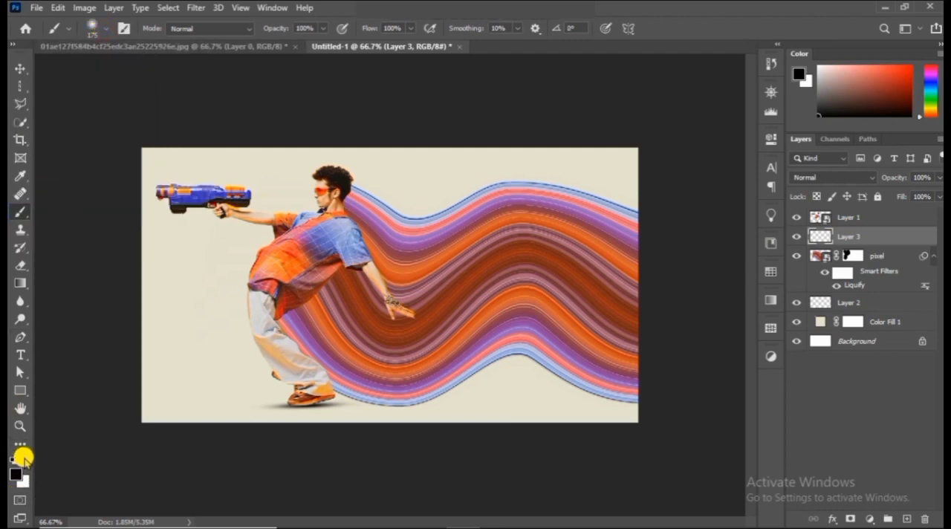
click(365, 215)
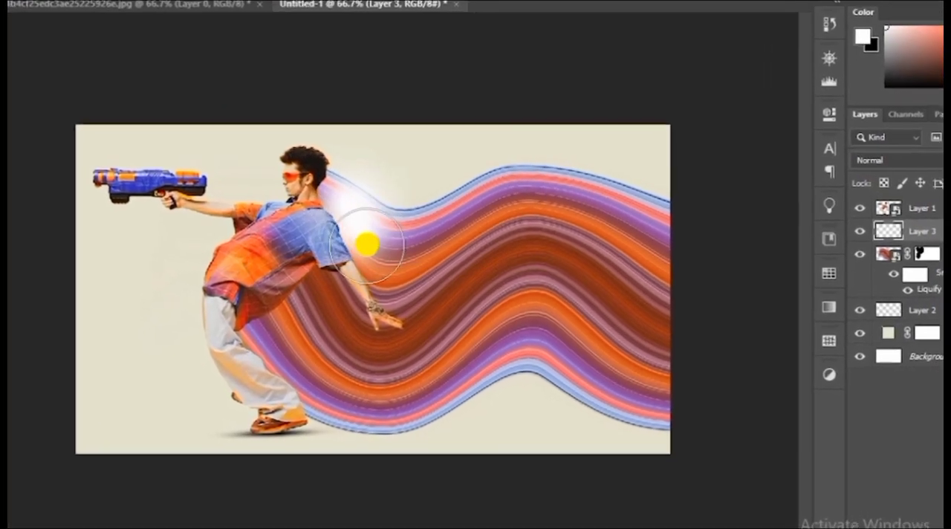
mouse_move(367, 244)
mouse_down()
mouse_move(396, 291)
mouse_move(448, 431)
mouse_up()
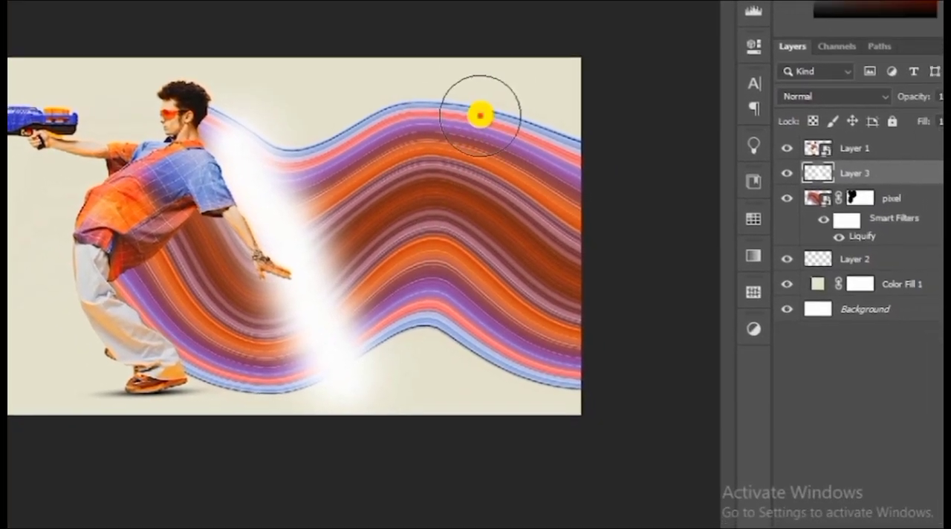
mouse_move(479, 115)
mouse_down()
mouse_move(497, 237)
mouse_move(498, 375)
mouse_up()
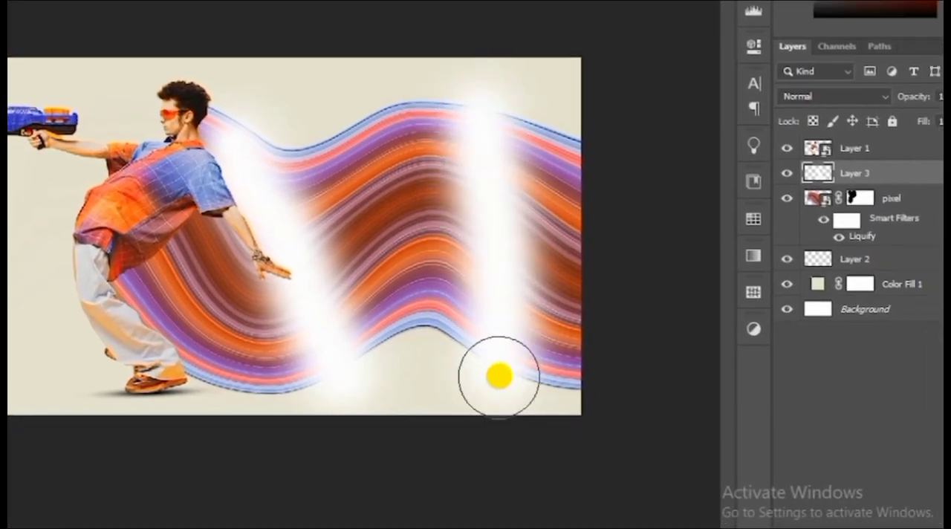
drag(163, 288, 164, 269)
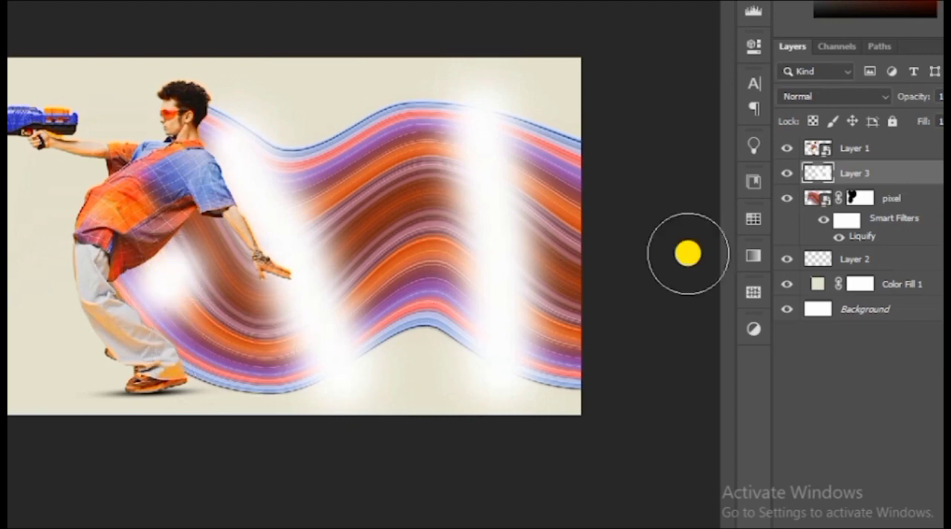
Clip Layer 3 to the pixel layer and set its blend mode to Overlay with 90% opacity
right_click(866, 174)
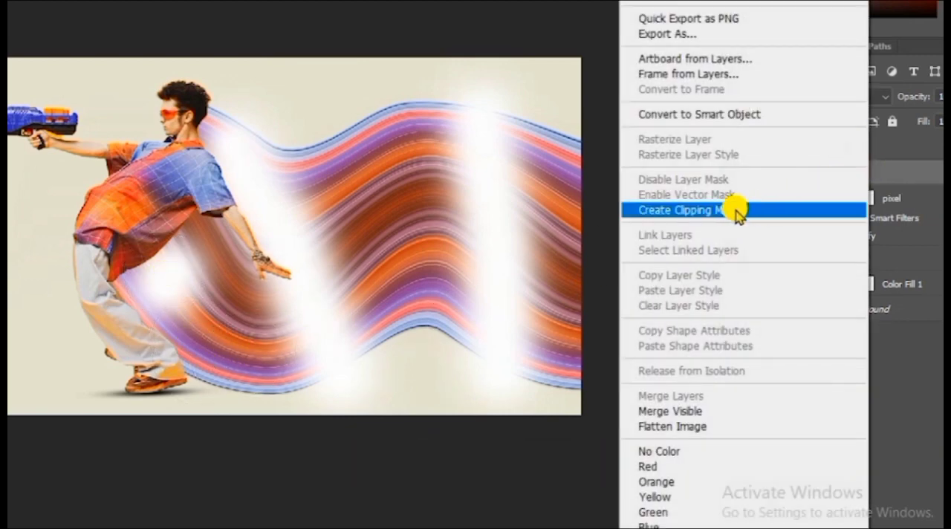
click(734, 209)
click(837, 96)
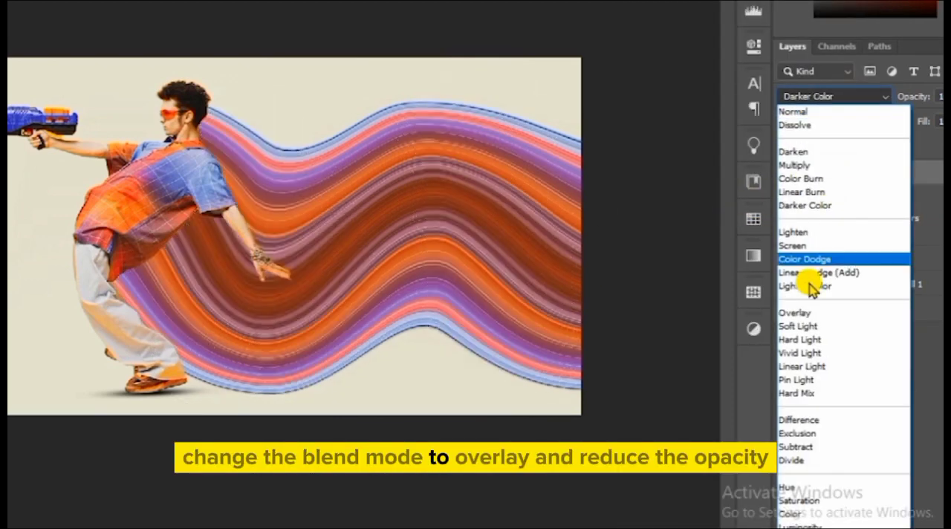
click(808, 315)
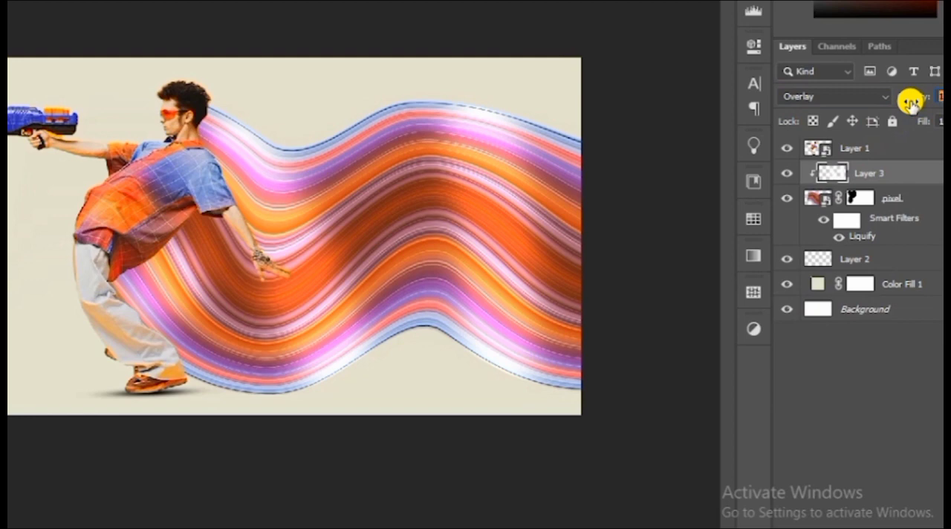
drag(910, 102, 911, 103)
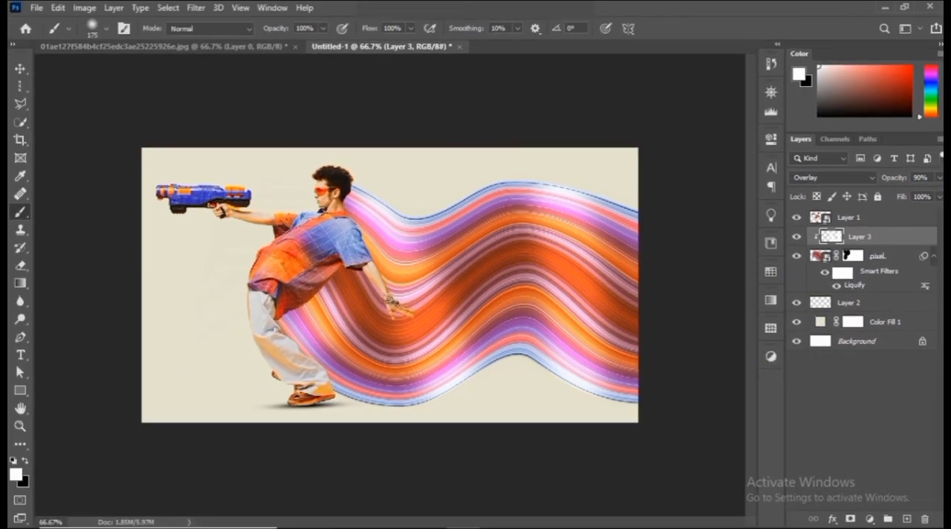
click(914, 320)
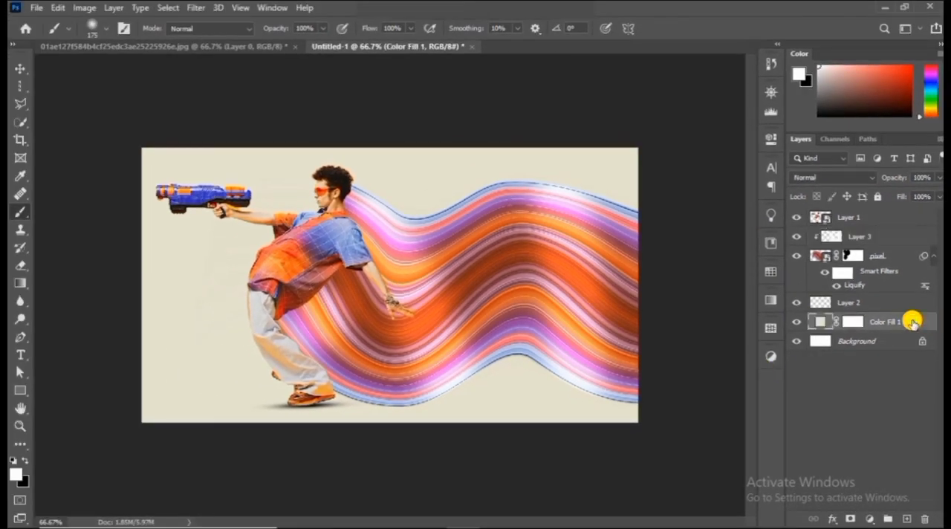
click(901, 519)
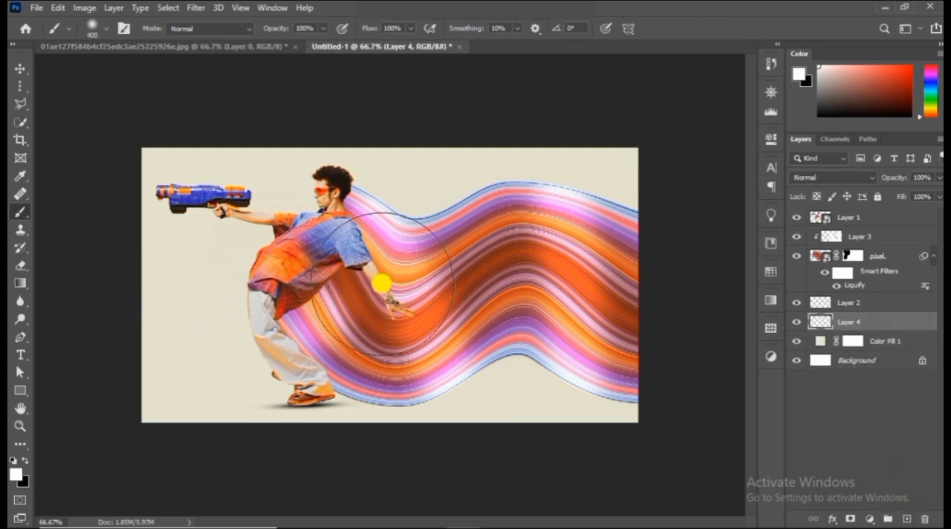
key(bracketright)
key(bracketright)
key(bracketright)
key(bracketright)
key(bracketright)
key(bracketright)
key(bracketright)
key(bracketright)
key(bracketright)
key(bracketright)
key(bracketright)
key(bracketright)
key(bracketright)
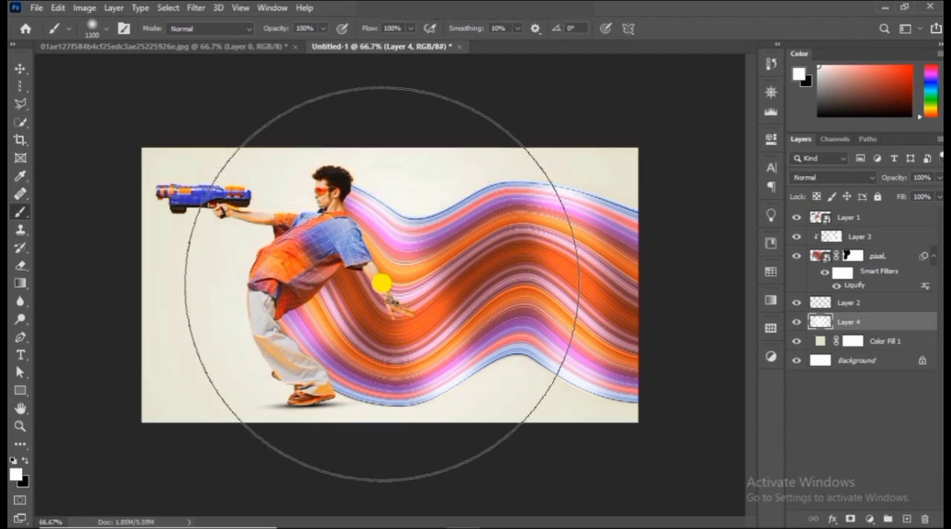
key(ctrl+z)
key(ctrl+z)
Change the Color Fill 1 background to the warmer cream eae8c8
double_click(825, 322)
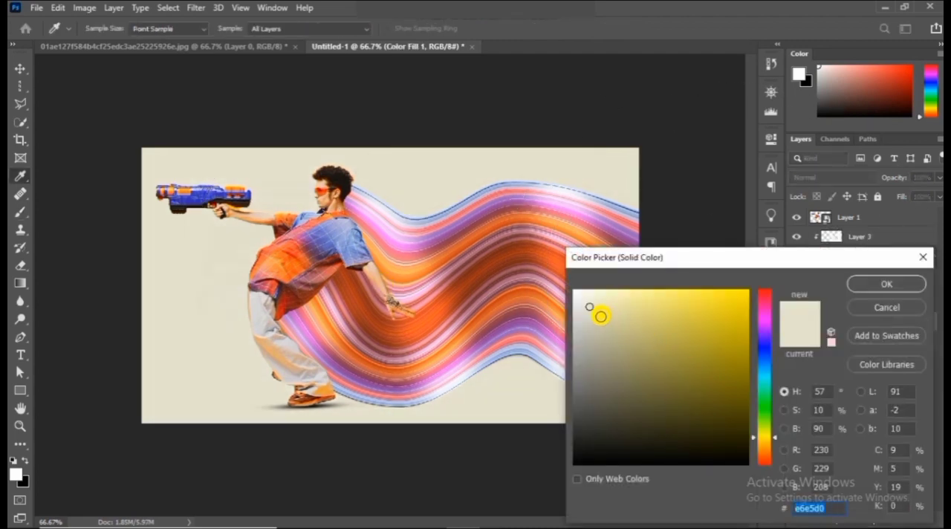
drag(592, 313, 598, 305)
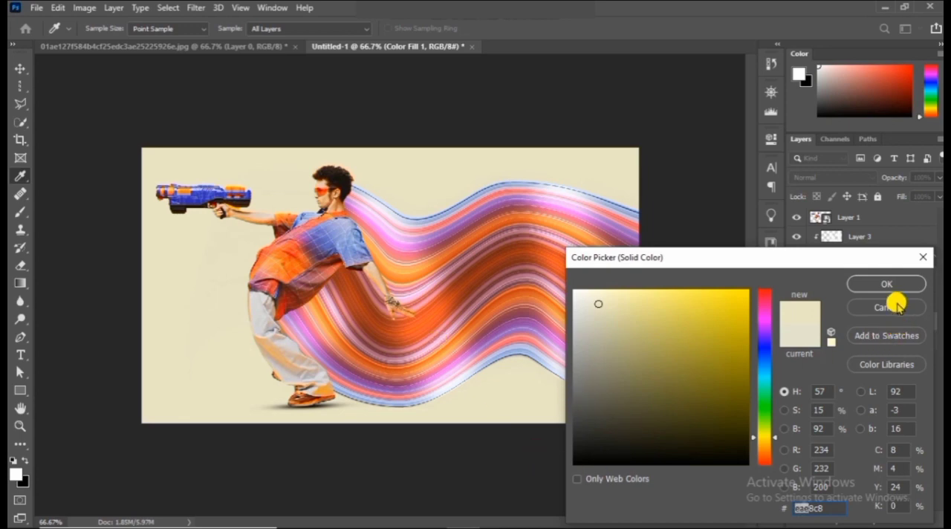
click(859, 290)
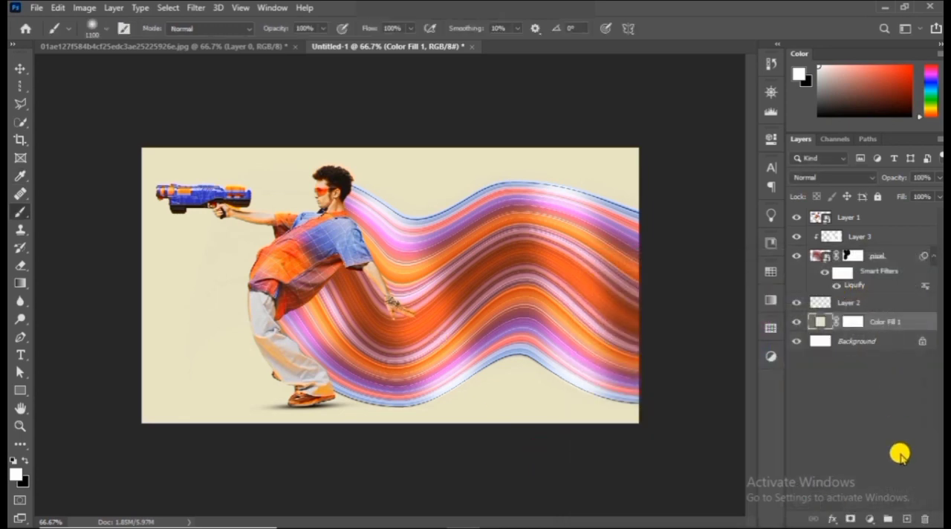
On a new layer directly above Color Fill 1, paint a white glow behind the man with an 1100 px soft brush
click(906, 519)
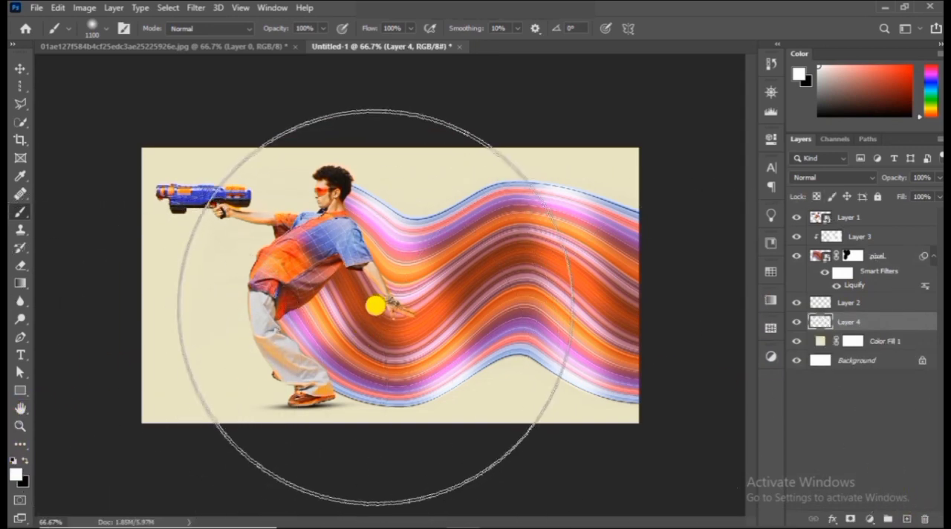
click(380, 296)
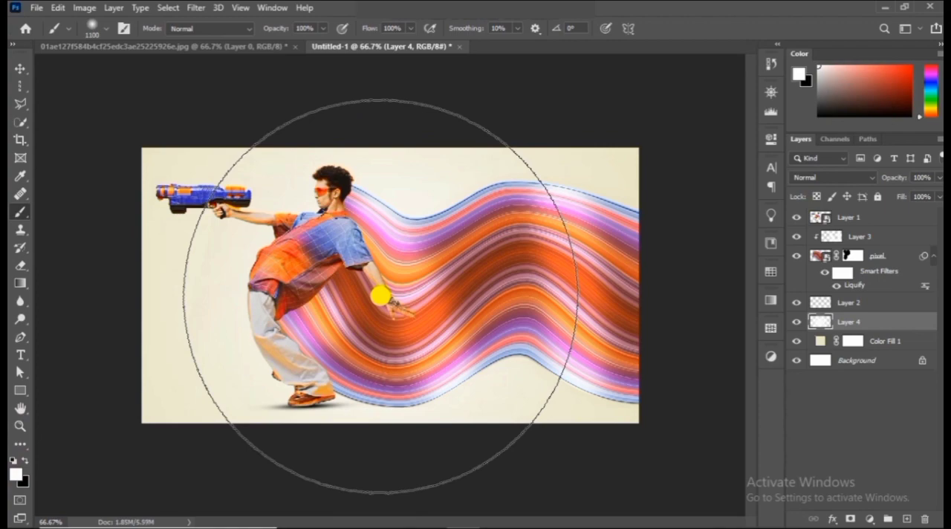